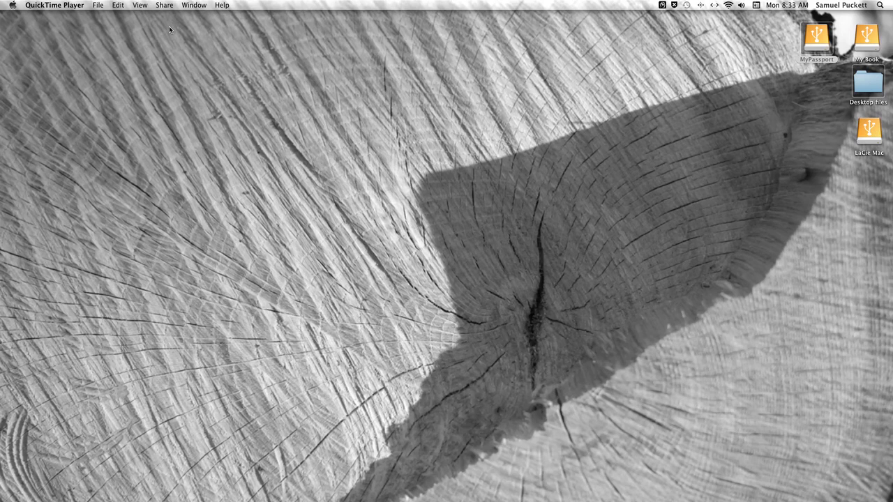
Step: Switch to Finder and preview the contents of the Documents folder
{"action": "key", "text": "super+q"}
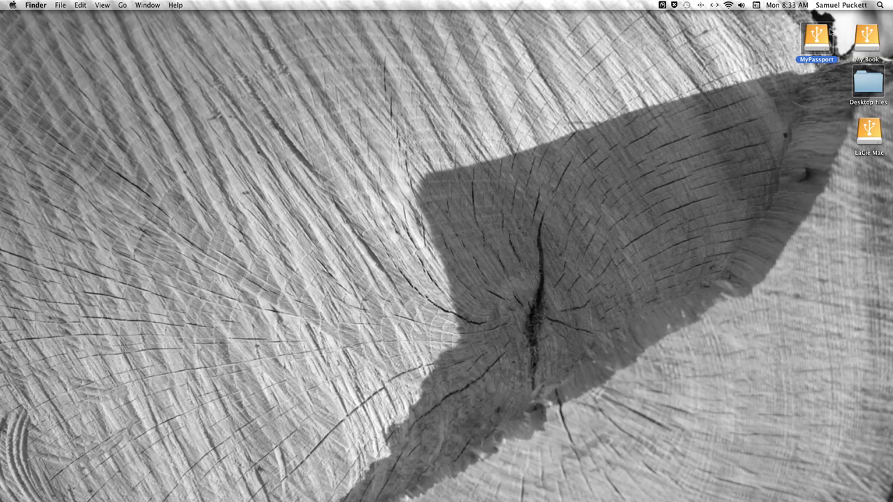
{"action": "left_click", "coordinate": [880, 5]}
{"action": "left_click", "coordinate": [880, 6]}
{"action": "mouse_move", "coordinate": [708, 488]}
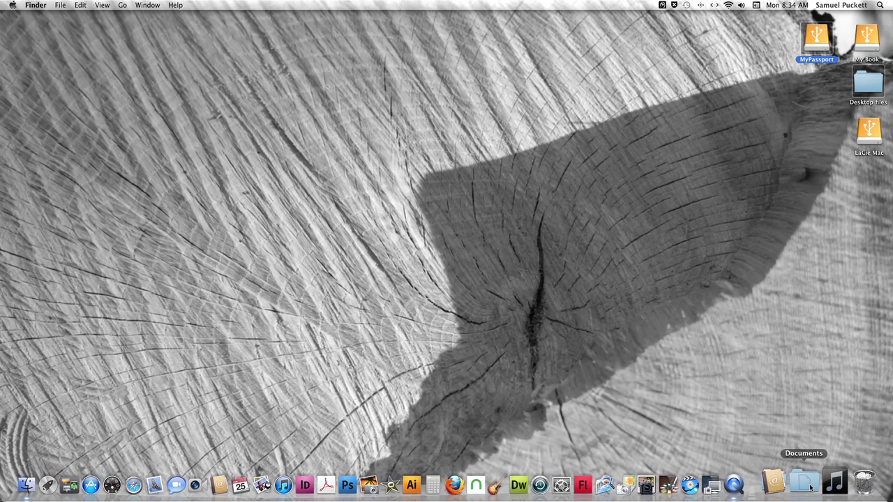
{"action": "left_click", "coordinate": [806, 483]}
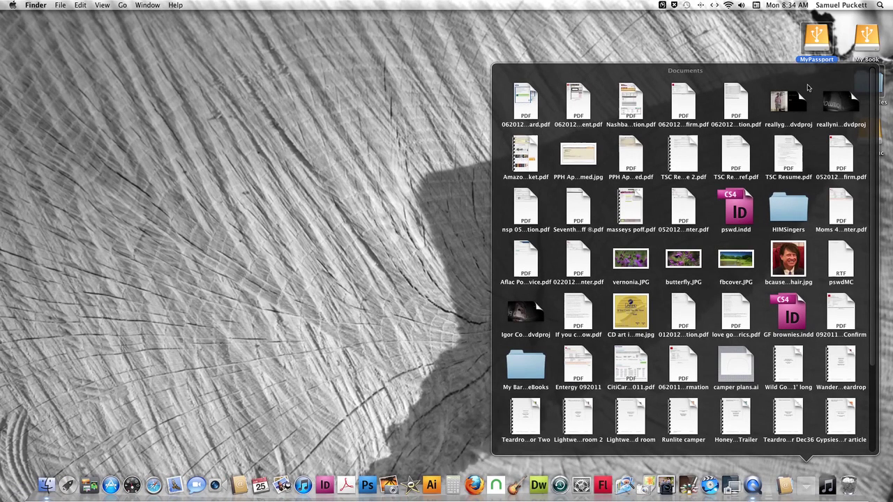
{"action": "left_click", "coordinate": [433, 326]}
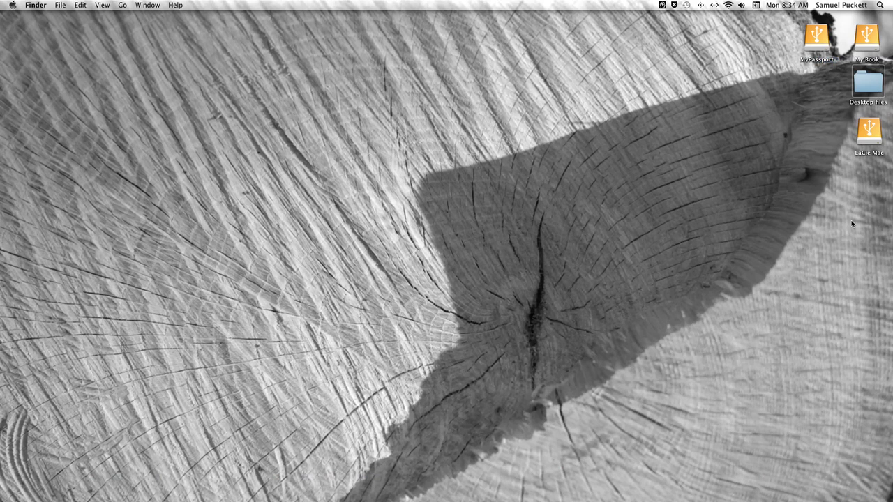
Step: Open the LaCie Mac drive, place its window near the middle of the desktop and expand the Art205GO folder
{"action": "left_click", "coordinate": [870, 134]}
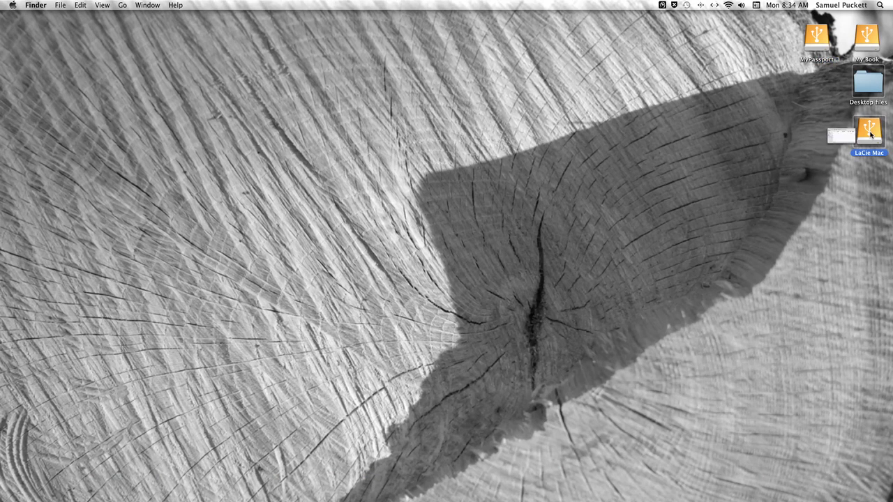
{"action": "double_click", "coordinate": [870, 134]}
{"action": "left_click_drag", "start_coordinate": [418, 96], "coordinate": [390, 177]}
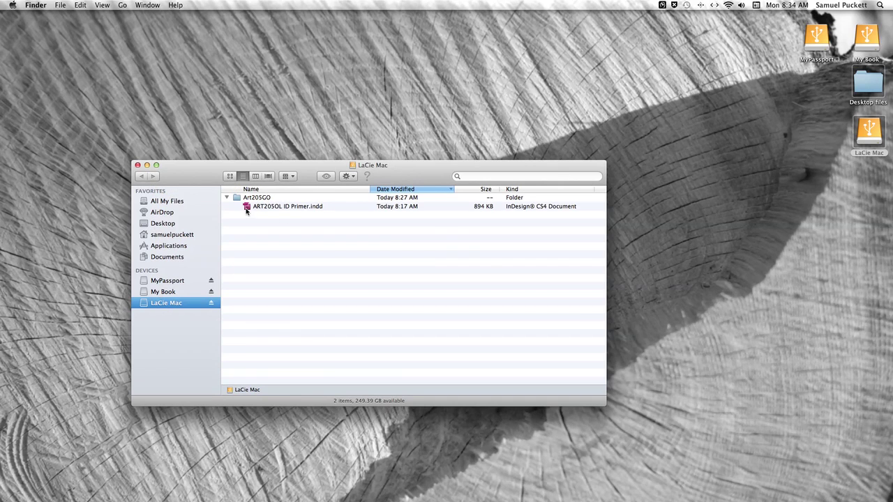
{"action": "left_click", "coordinate": [227, 198]}
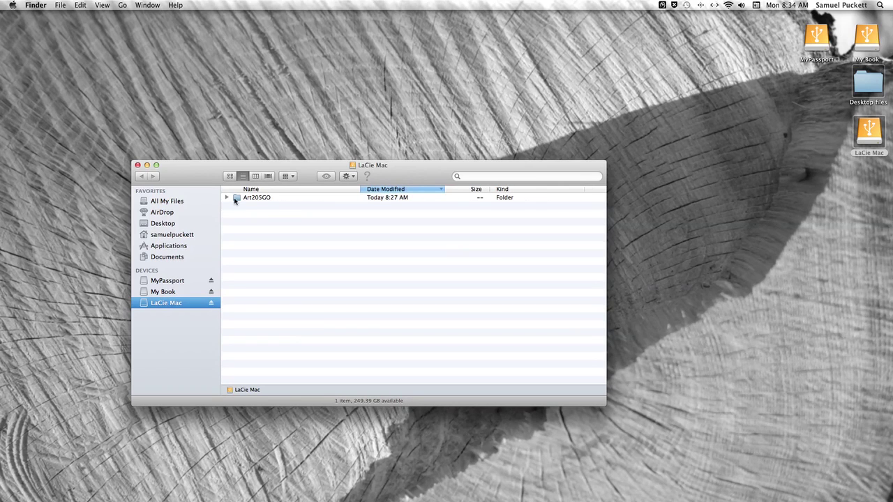
{"action": "left_click", "coordinate": [227, 198]}
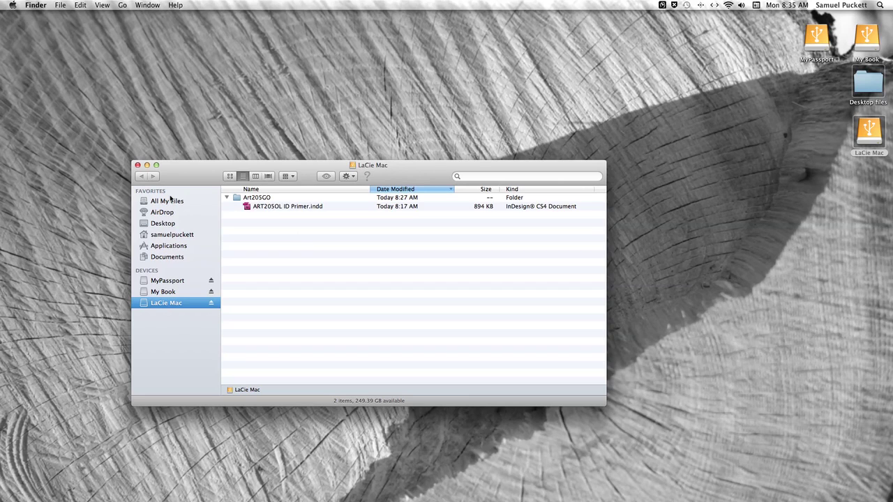
Step: Open the home folder in the same window and show its contents as icons, as a list and as columns
{"action": "left_click", "coordinate": [172, 235]}
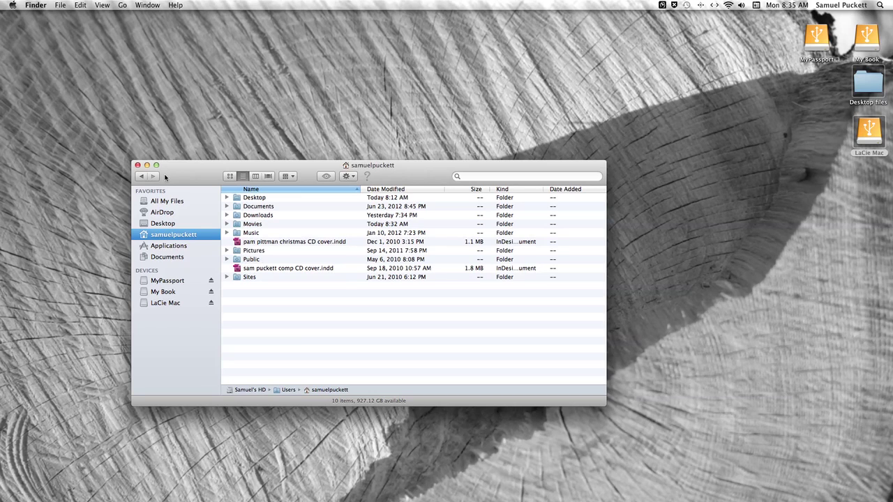
{"action": "left_click", "coordinate": [230, 177]}
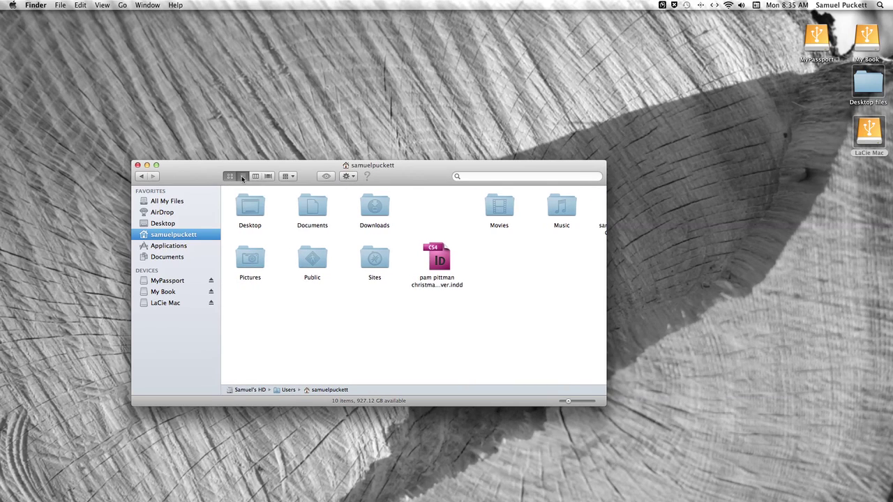
{"action": "left_click", "coordinate": [242, 177]}
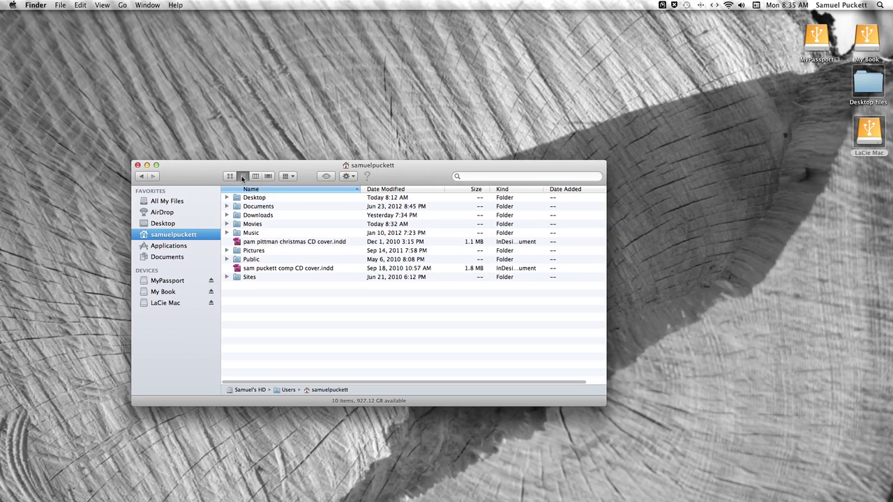
{"action": "left_click", "coordinate": [257, 177]}
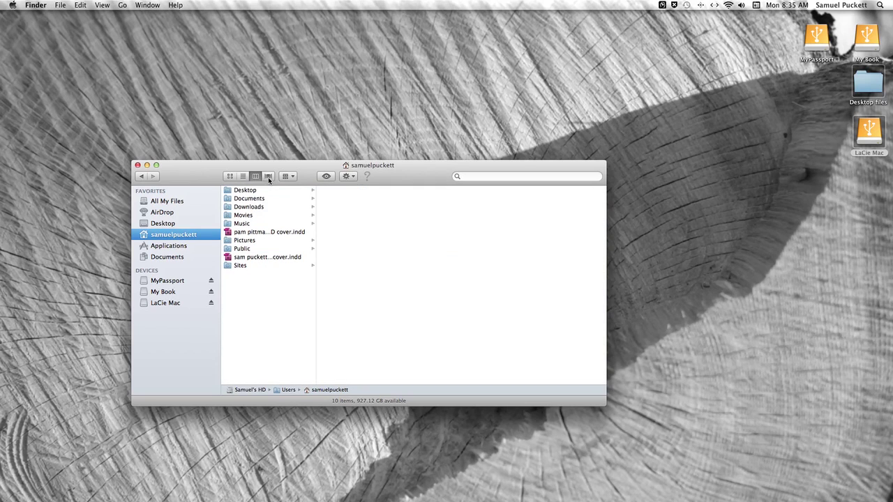
Step: Show the home folder in Cover Flow view and flip back and forth through its items from Desktop to Sites
{"action": "left_click", "coordinate": [268, 177]}
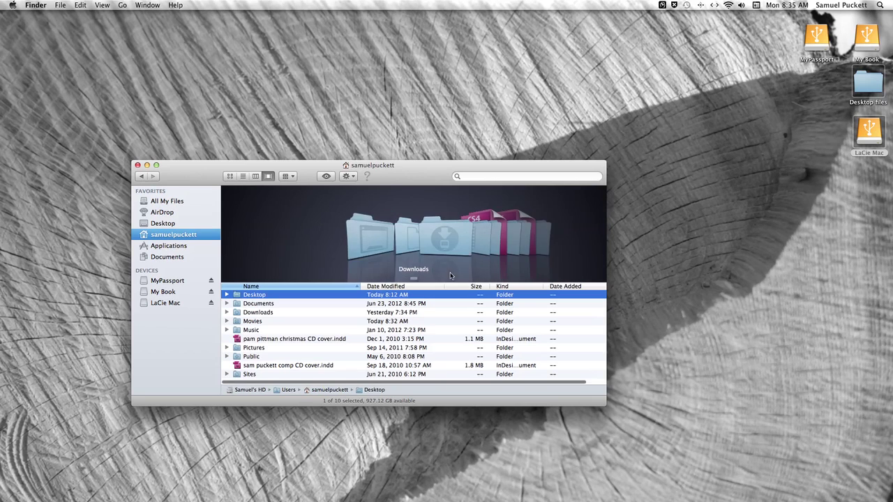
{"action": "scroll", "coordinate": [460, 269], "scroll_direction": "left", "scroll_amount": 2}
{"action": "scroll", "coordinate": [460, 268], "scroll_direction": "right", "scroll_amount": 9}
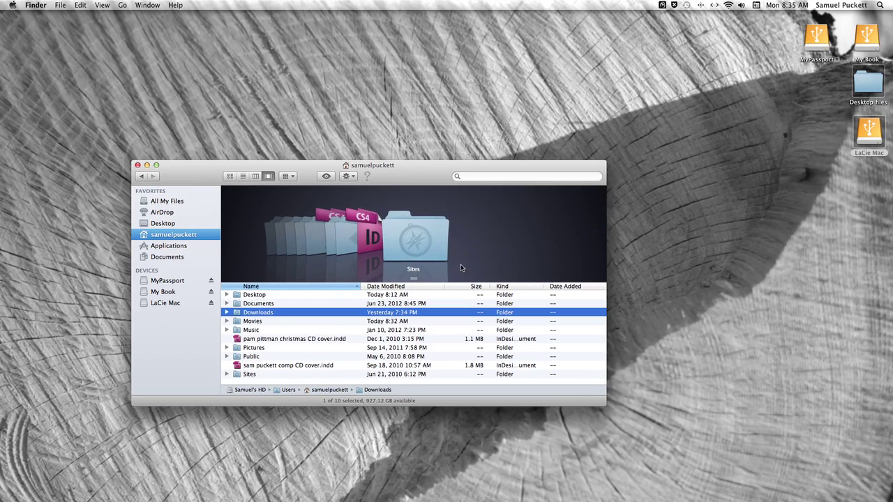
{"action": "scroll", "coordinate": [461, 269], "scroll_direction": "left", "scroll_amount": 9}
{"action": "scroll", "coordinate": [460, 268], "scroll_direction": "left", "scroll_amount": 9}
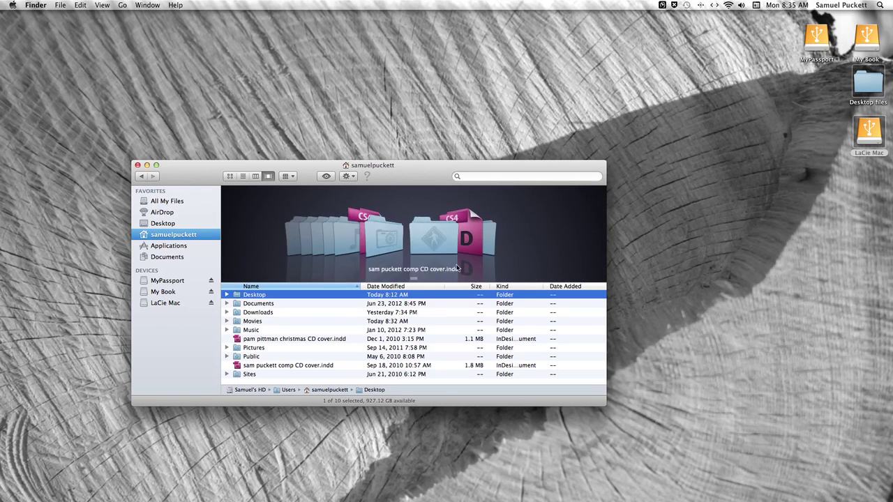
{"action": "scroll", "coordinate": [457, 268], "scroll_direction": "right", "scroll_amount": 9}
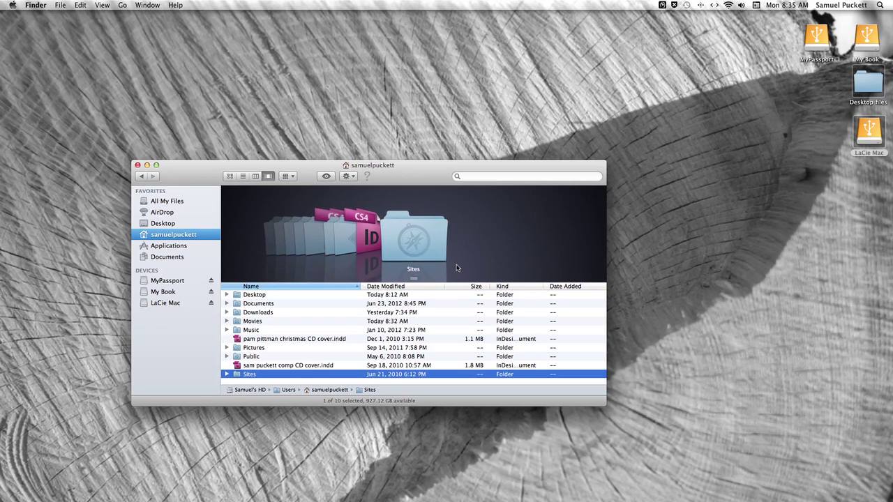
{"action": "scroll", "coordinate": [457, 268], "scroll_direction": "left", "scroll_amount": 9}
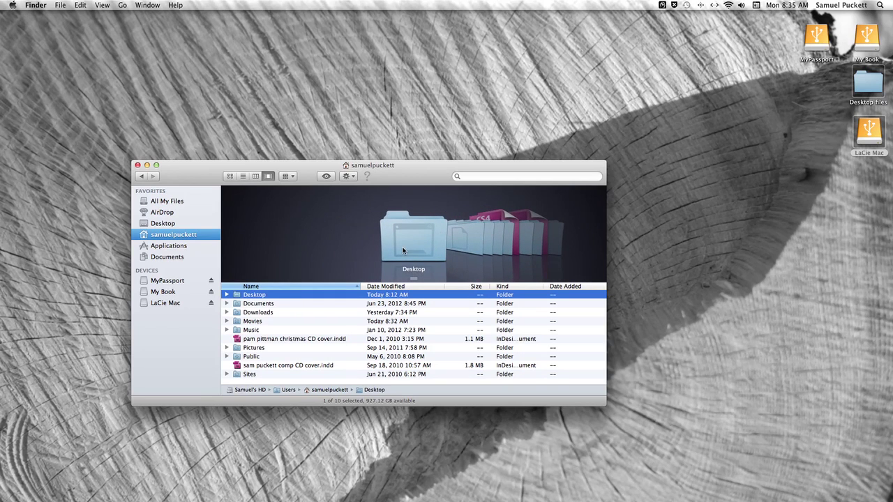
{"action": "scroll", "coordinate": [404, 244], "scroll_direction": "right", "scroll_amount": 9}
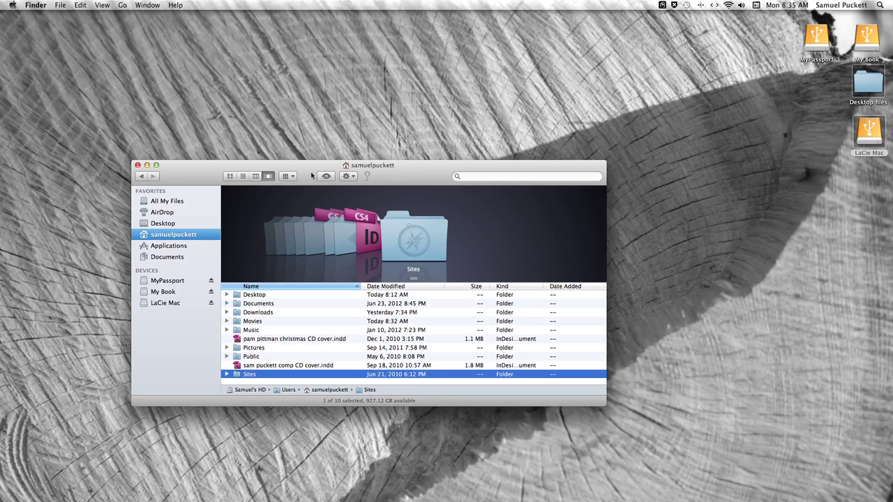
Step: Arrange the home folder's items by Name, Application and Date Modified, viewing the Date Modified grouping as a list and as icons
{"action": "left_click", "coordinate": [287, 176]}
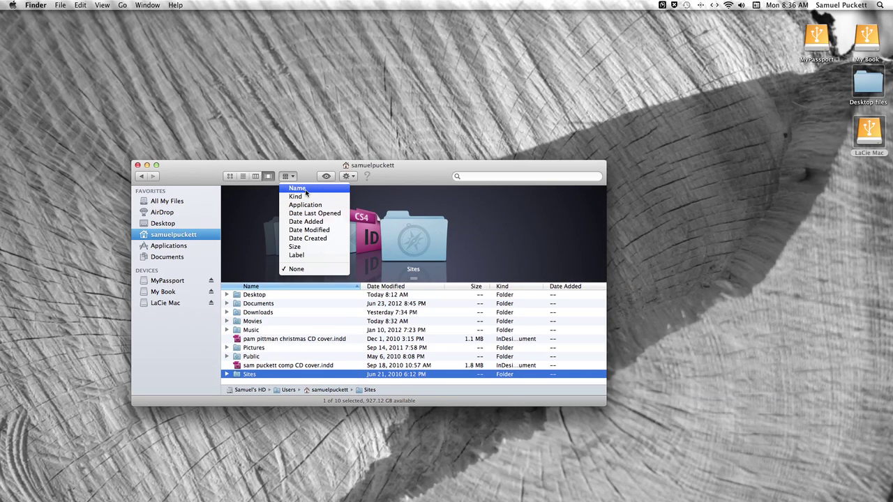
{"action": "left_click", "coordinate": [305, 190]}
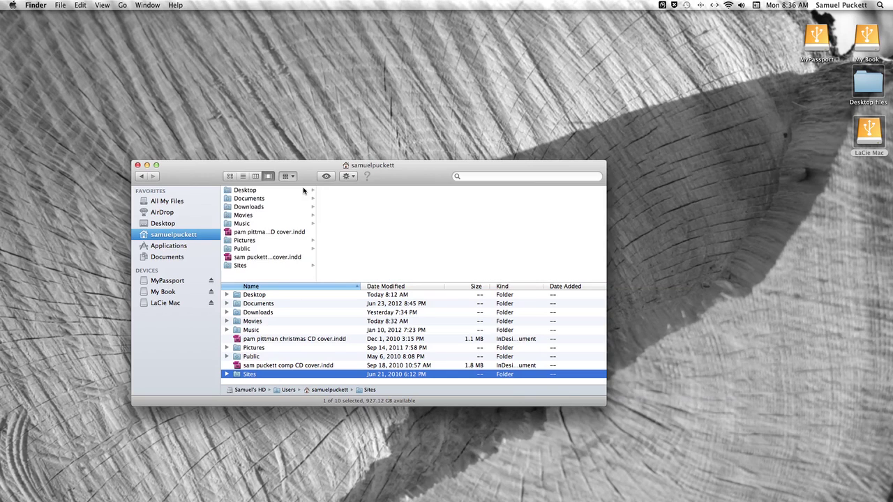
{"action": "left_click", "coordinate": [292, 179]}
{"action": "left_click", "coordinate": [294, 208]}
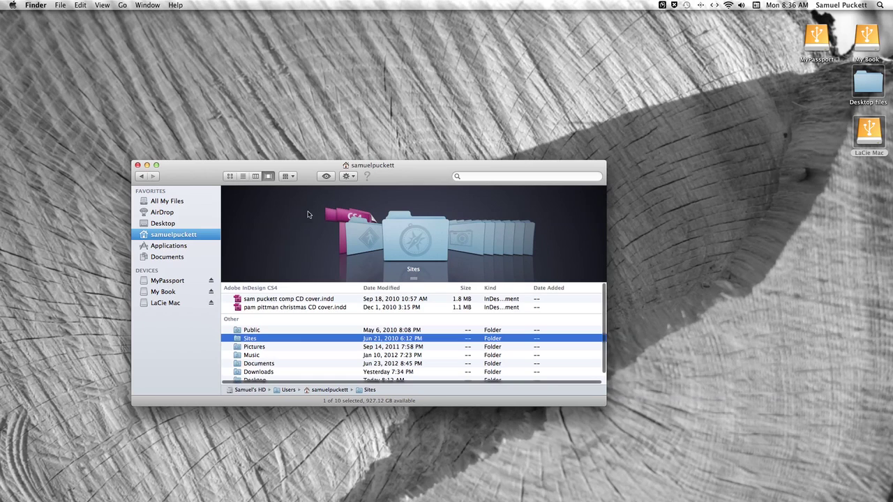
{"action": "left_click", "coordinate": [288, 177]}
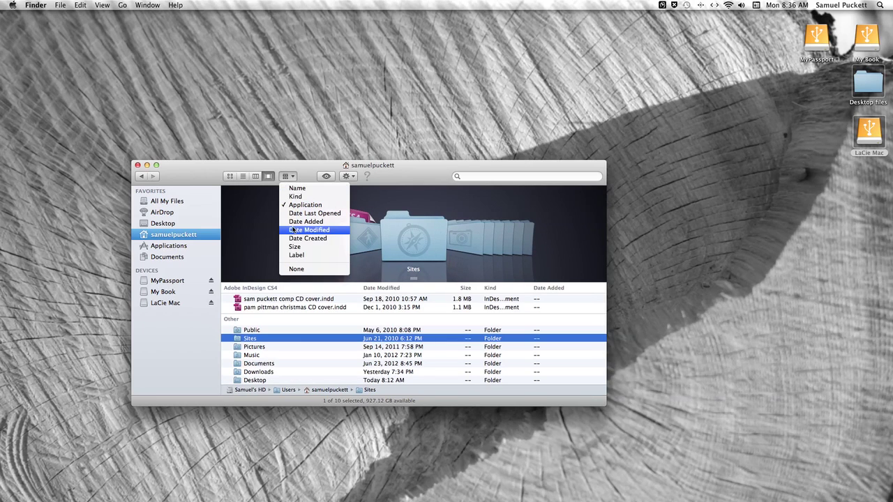
{"action": "left_click", "coordinate": [301, 230]}
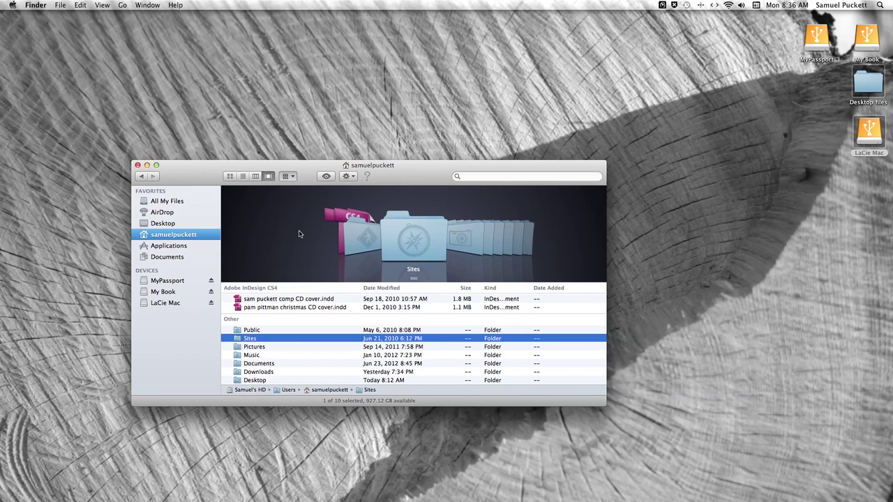
{"action": "left_click", "coordinate": [243, 178]}
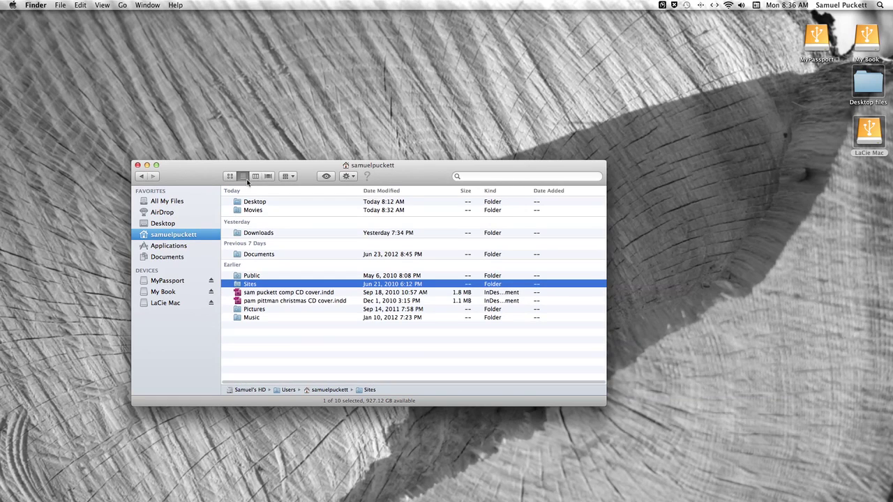
{"action": "left_click", "coordinate": [230, 176]}
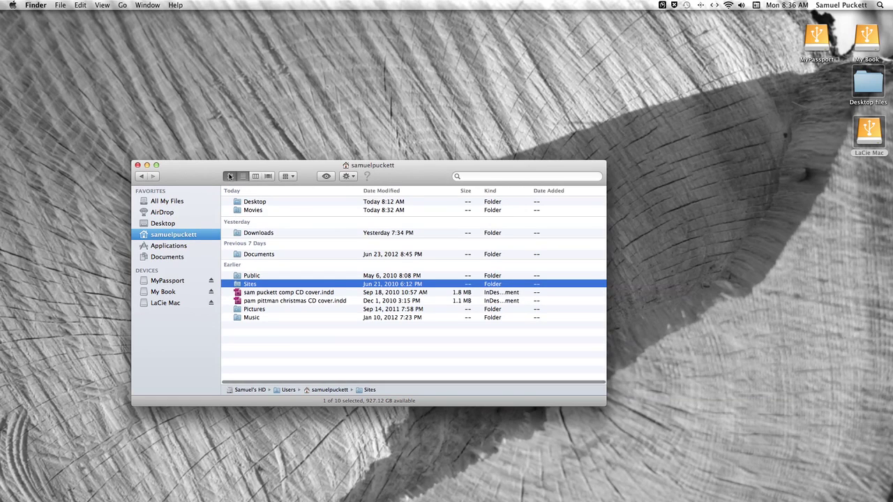
Step: Set the home folder's item arrangement to None and show it in list view
{"action": "left_click", "coordinate": [288, 176]}
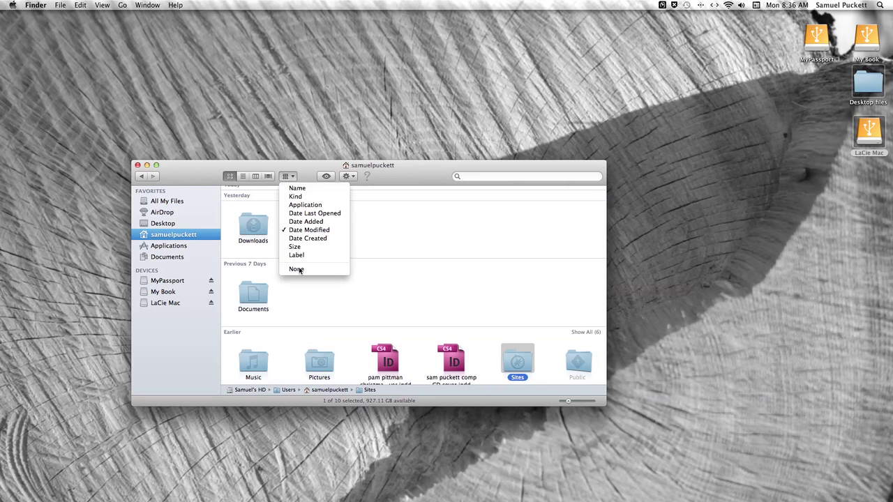
{"action": "left_click", "coordinate": [297, 269]}
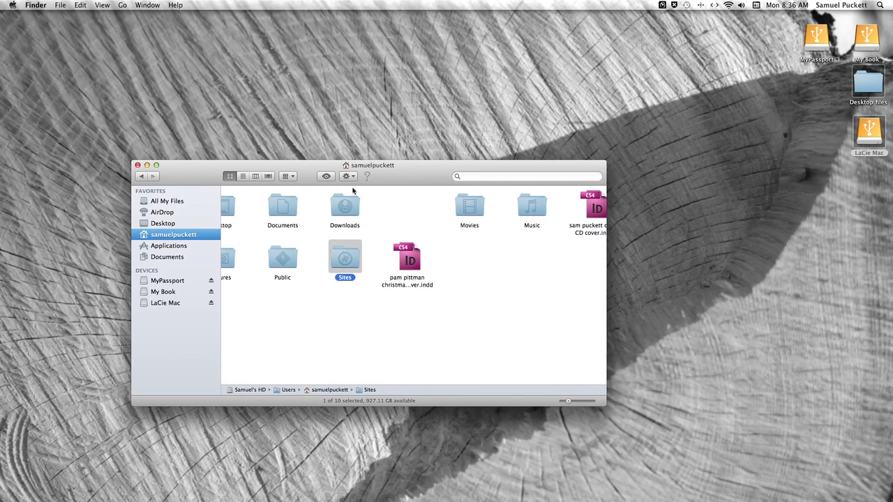
{"action": "left_click", "coordinate": [243, 176]}
Step: Sort the home folder's list by Date Modified, Size, Kind and finally Date Added
{"action": "left_click", "coordinate": [385, 190]}
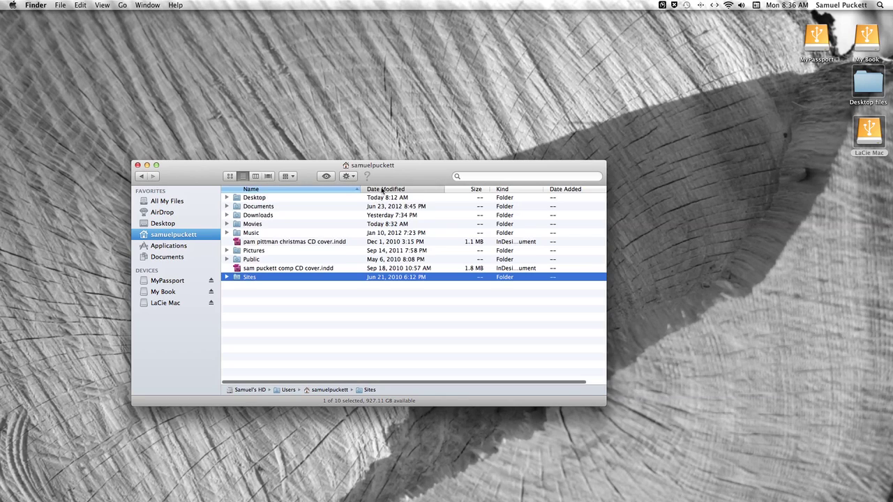
{"action": "left_click", "coordinate": [474, 189]}
{"action": "left_click", "coordinate": [502, 190]}
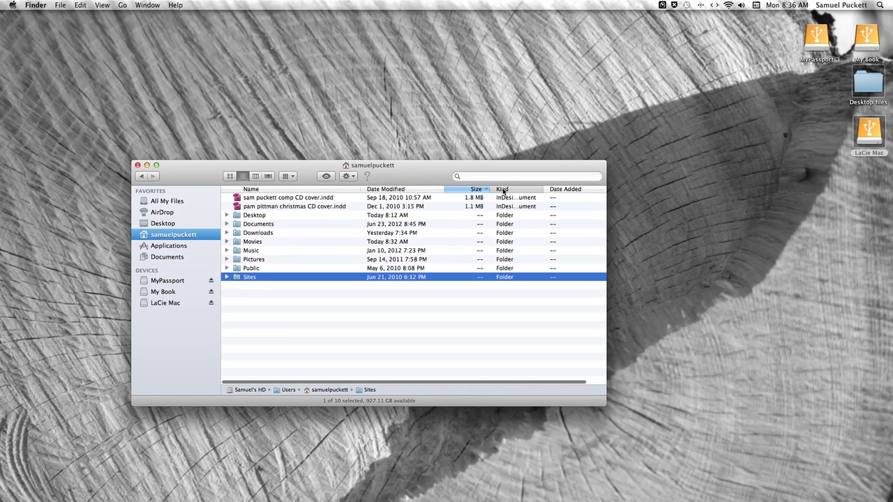
{"action": "left_click", "coordinate": [568, 191]}
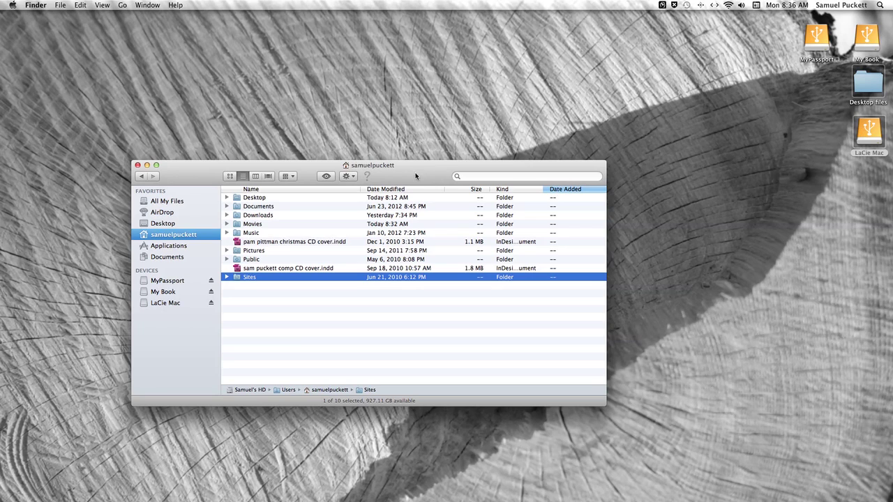
Step: Open the LaCie Mac drive in a second window and place it beside the home folder window, keeping the home folder in front
{"action": "double_click", "coordinate": [870, 138]}
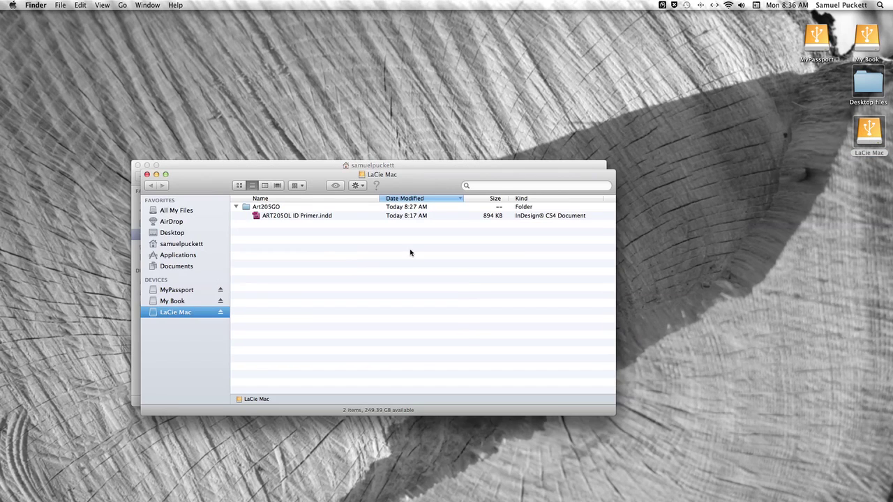
{"action": "left_click_drag", "start_coordinate": [392, 174], "coordinate": [762, 202]}
{"action": "left_click", "coordinate": [254, 301]}
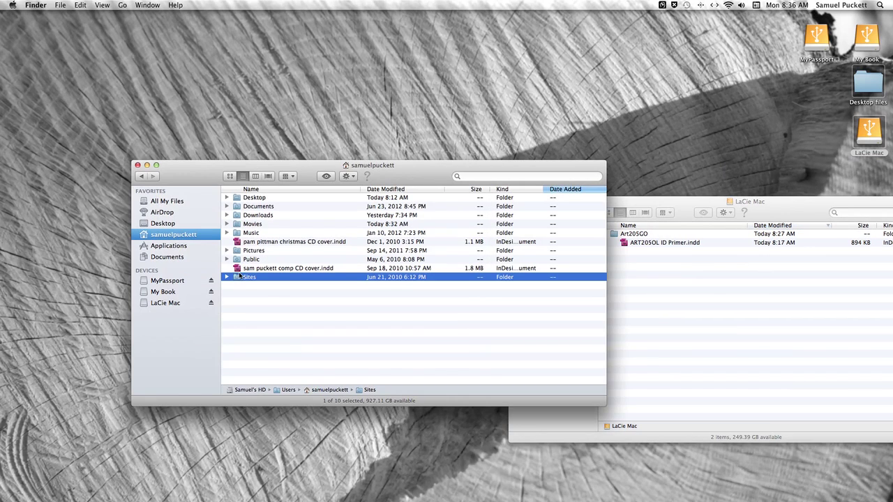
Step: Copy the comp CD cover InDesign file from the home folder into Art205GO on LaCie Mac, and move the Art205GO window aside
{"action": "left_click_drag", "start_coordinate": [267, 268], "coordinate": [572, 237]}
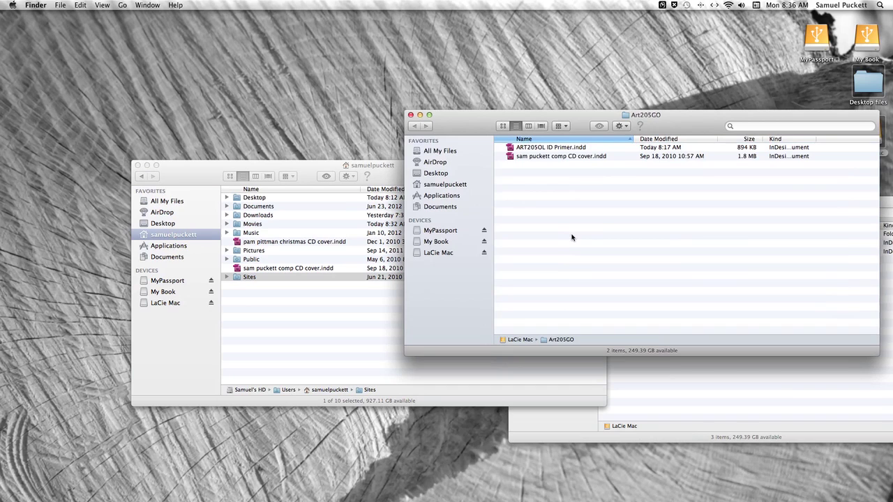
{"action": "left_click_drag", "start_coordinate": [578, 128], "coordinate": [622, 126]}
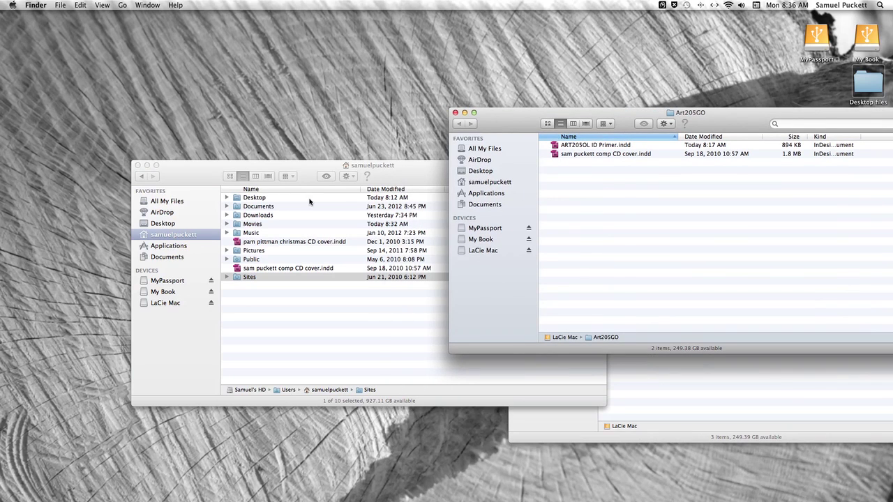
{"action": "left_click", "coordinate": [313, 168]}
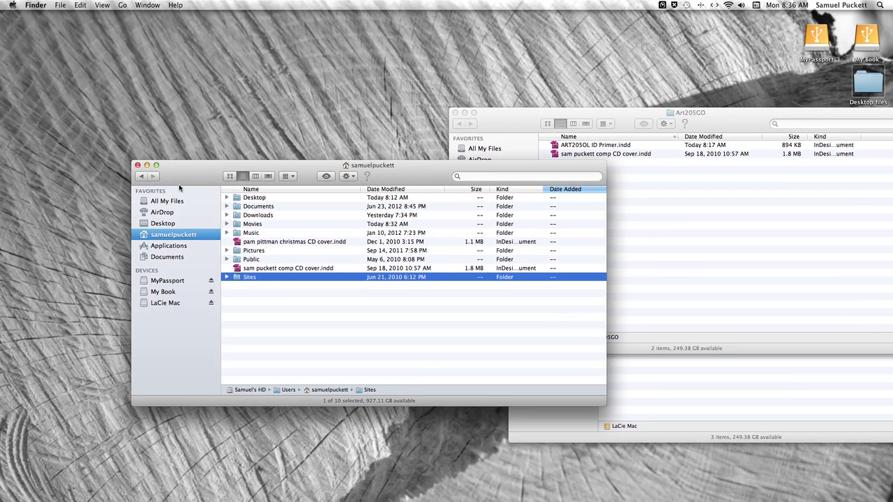
Step: Close the Art205GO window and bring the home folder window back to the front
{"action": "left_click", "coordinate": [533, 121]}
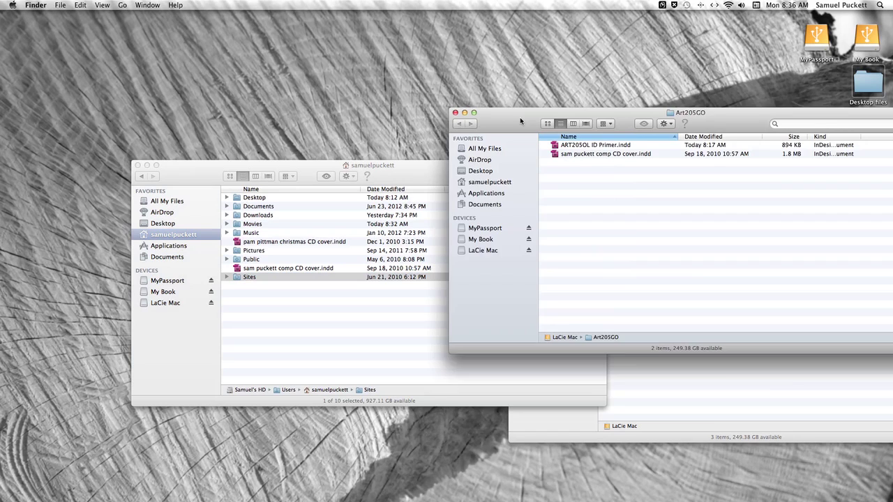
{"action": "left_click_drag", "start_coordinate": [534, 121], "coordinate": [555, 157]}
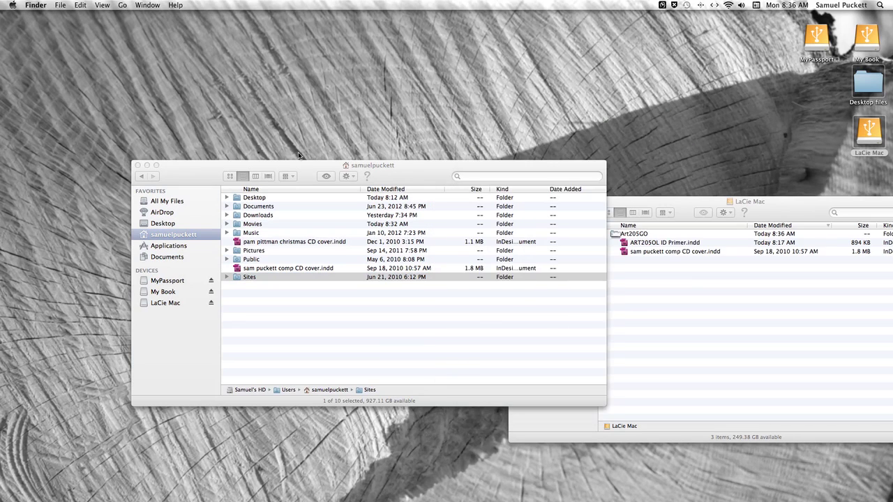
{"action": "left_click", "coordinate": [300, 165]}
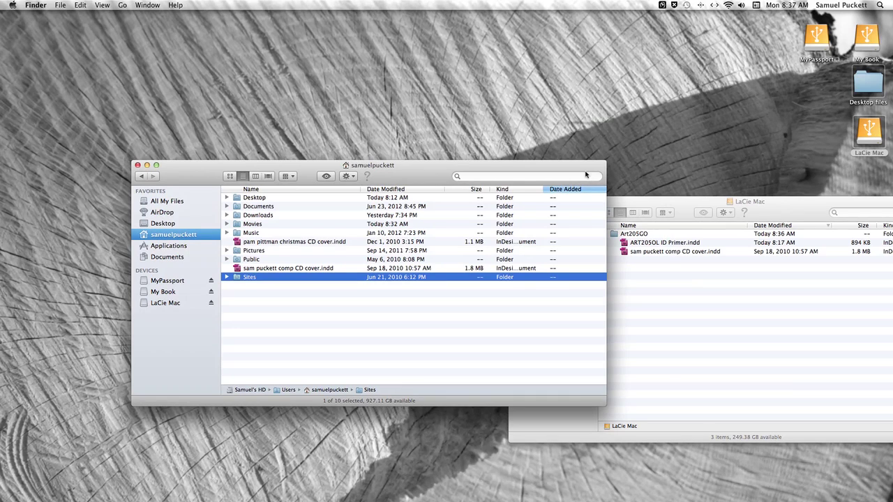
Step: Minimize and restore the home folder window, and zoom it to fit its contents and back to its previous size
{"action": "left_click", "coordinate": [147, 165]}
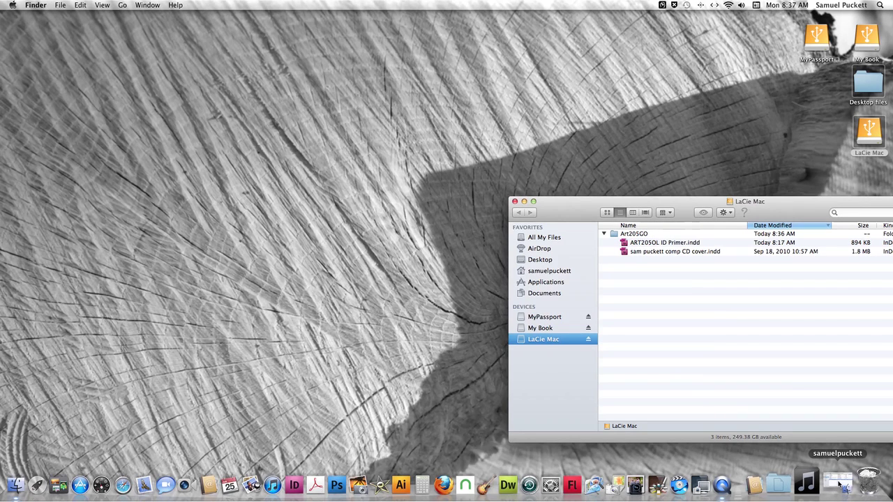
{"action": "left_click", "coordinate": [840, 482]}
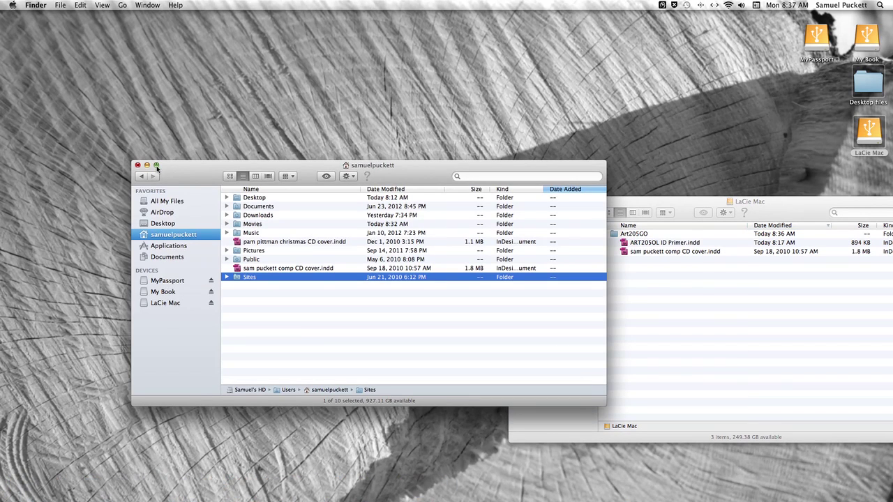
{"action": "left_click", "coordinate": [157, 165]}
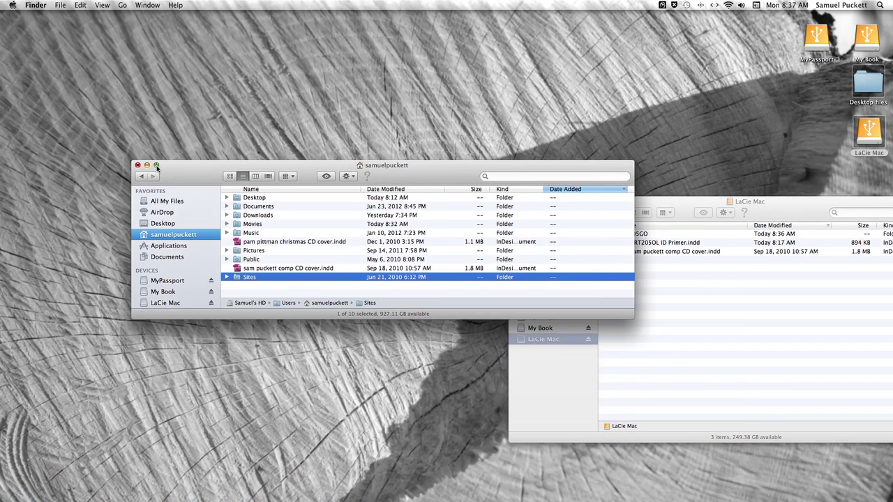
{"action": "left_click", "coordinate": [156, 165]}
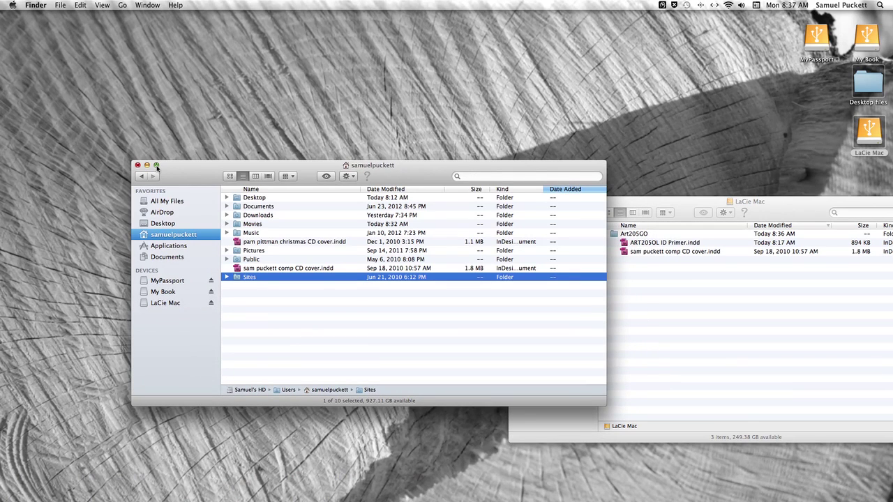
{"action": "left_click", "coordinate": [156, 165]}
{"action": "left_click", "coordinate": [157, 165]}
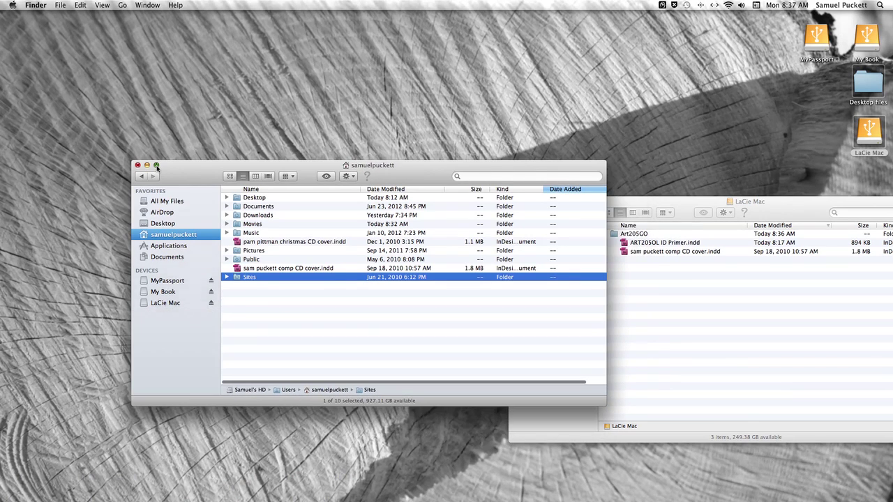
Step: Close the home folder window and the LaCie Mac window so only the desktop remains
{"action": "left_click", "coordinate": [139, 165]}
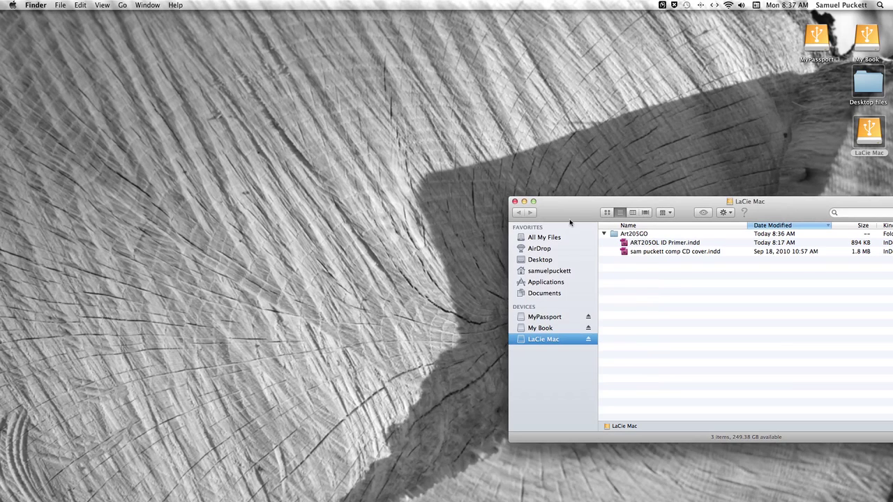
{"action": "left_click", "coordinate": [517, 202]}
{"action": "right_click", "coordinate": [80, 55]}
{"action": "left_click", "coordinate": [34, 15]}
{"action": "right_click", "coordinate": [33, 16]}
{"action": "left_click", "coordinate": [34, 16]}
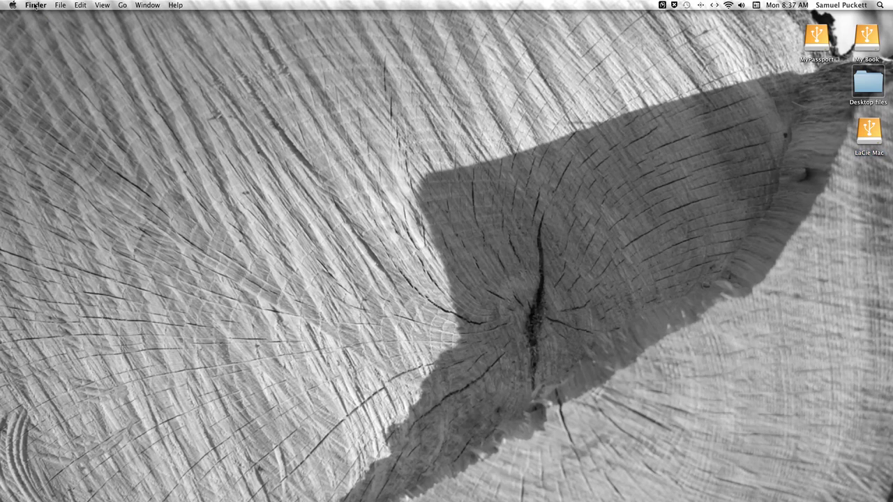
Step: Create a new folder on the desktop and move it to the Trash
{"action": "left_click", "coordinate": [35, 5]}
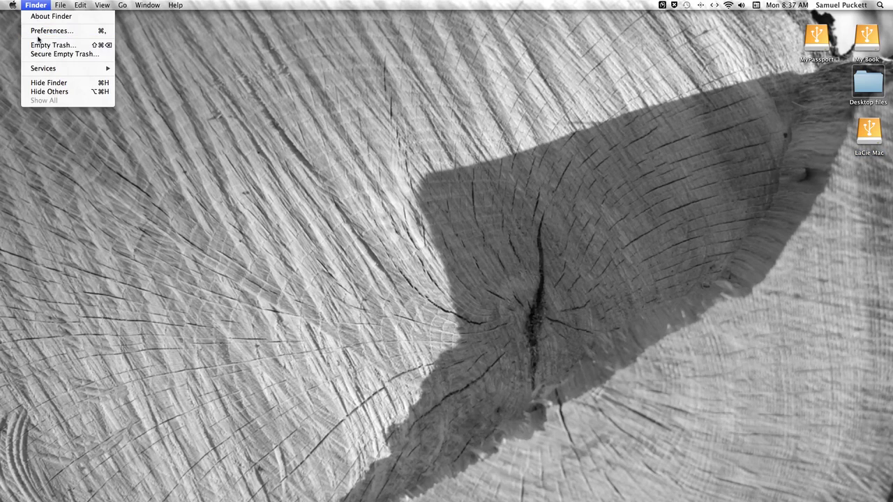
{"action": "mouse_move", "coordinate": [60, 5]}
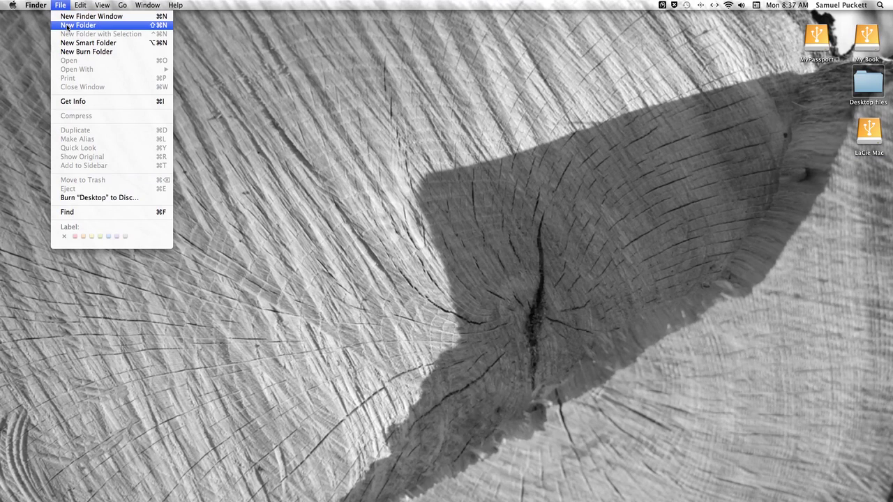
{"action": "left_click", "coordinate": [68, 25]}
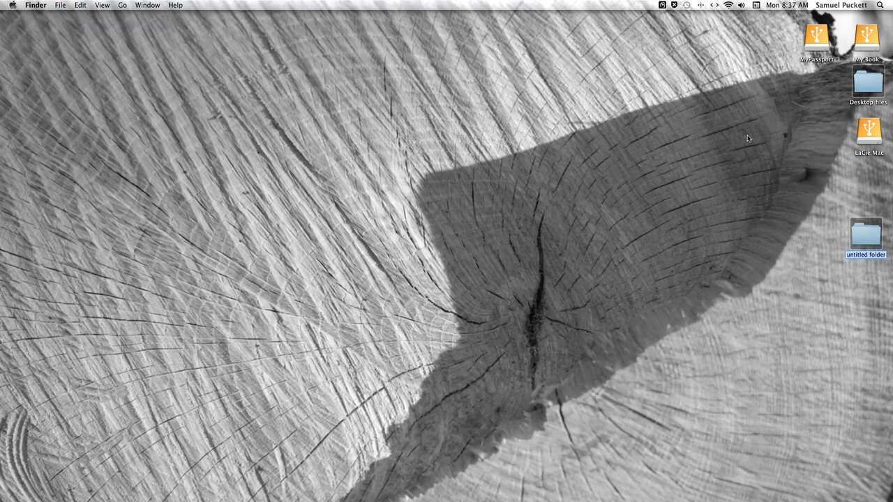
{"action": "left_click", "coordinate": [865, 241]}
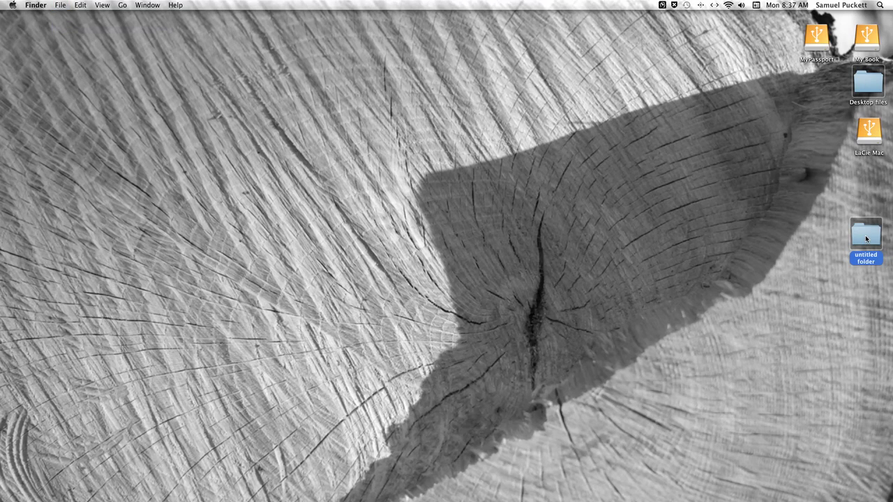
{"action": "mouse_move", "coordinate": [868, 497]}
{"action": "left_click_drag", "start_coordinate": [850, 488], "coordinate": [851, 489]}
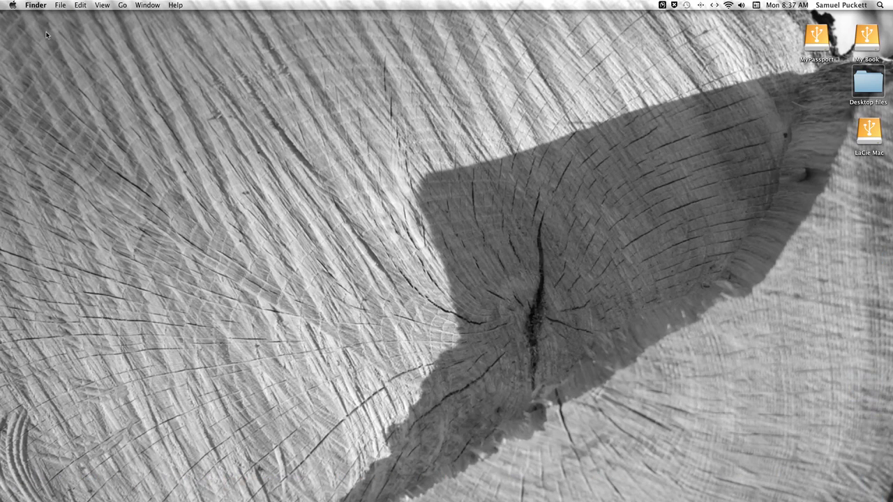
Step: Open a new Finder window and create a folder named Art205GO in the home folder
{"action": "left_click", "coordinate": [61, 5]}
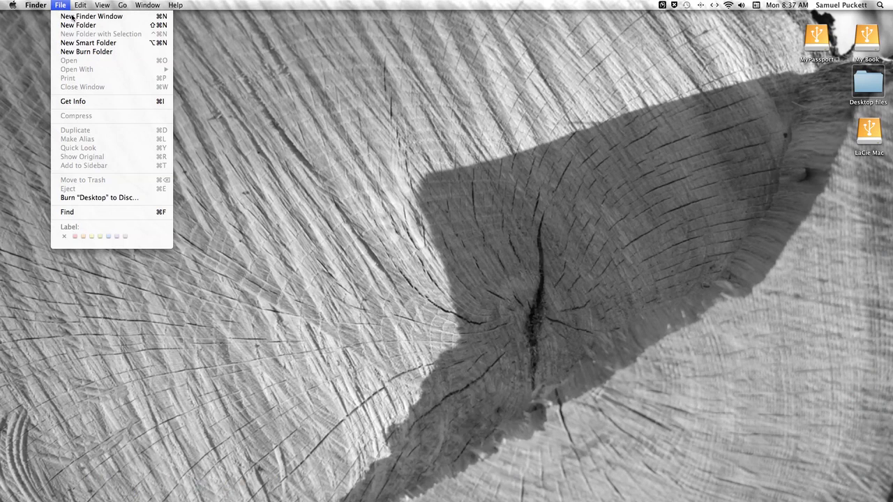
{"action": "left_click", "coordinate": [73, 17]}
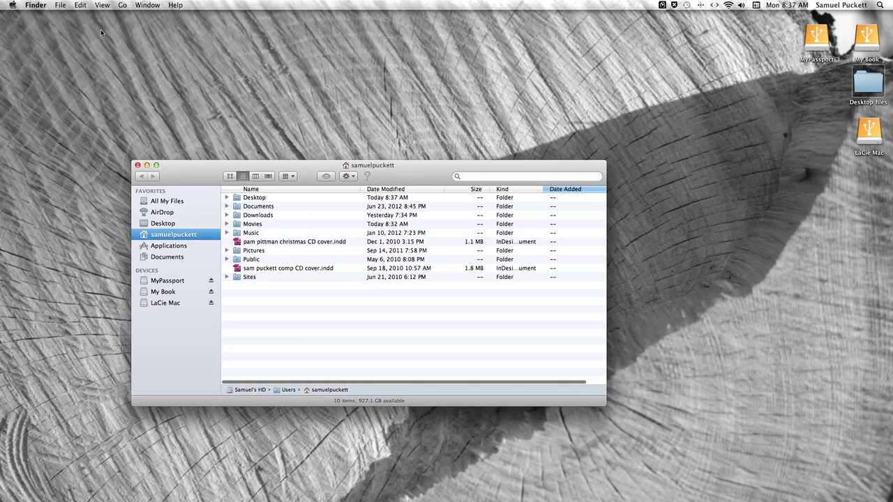
{"action": "left_click", "coordinate": [60, 7]}
{"action": "left_click", "coordinate": [70, 25]}
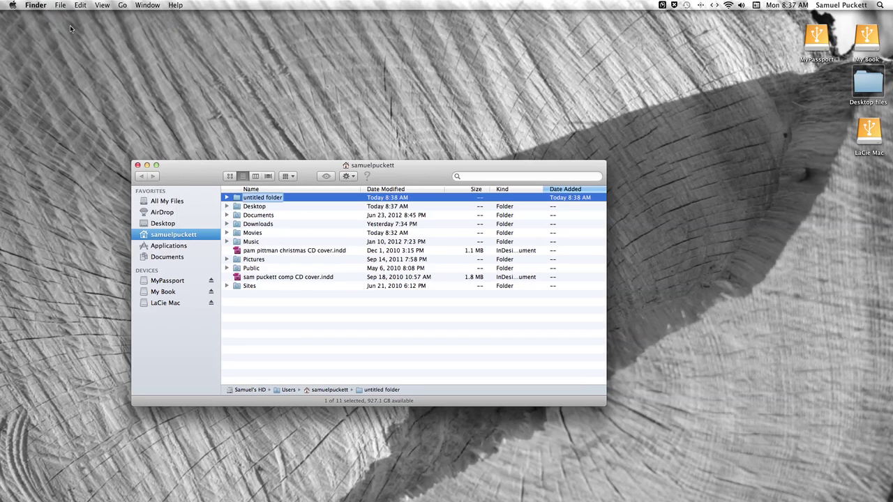
{"action": "left_click", "coordinate": [257, 198]}
{"action": "type", "text": "Art205GO"}
{"action": "key", "text": "Return"}
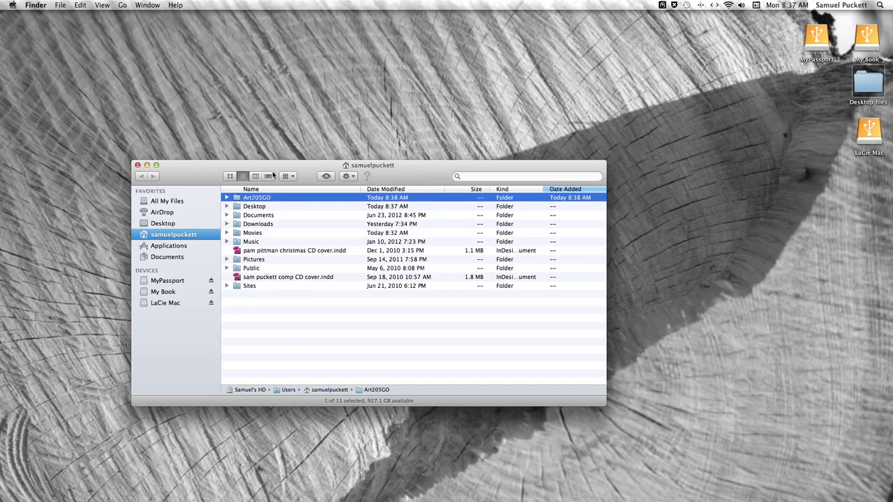
{"action": "left_click", "coordinate": [144, 4]}
{"action": "mouse_move", "coordinate": [124, 5]}
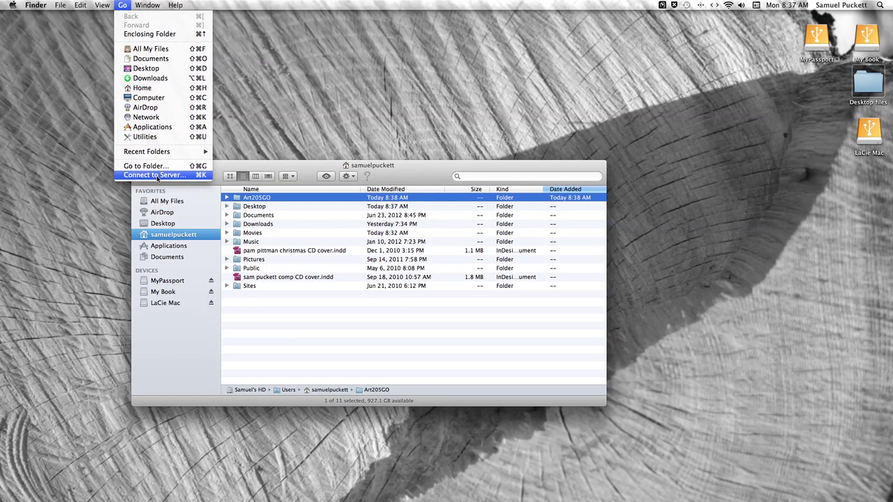
{"action": "mouse_move", "coordinate": [159, 158]}
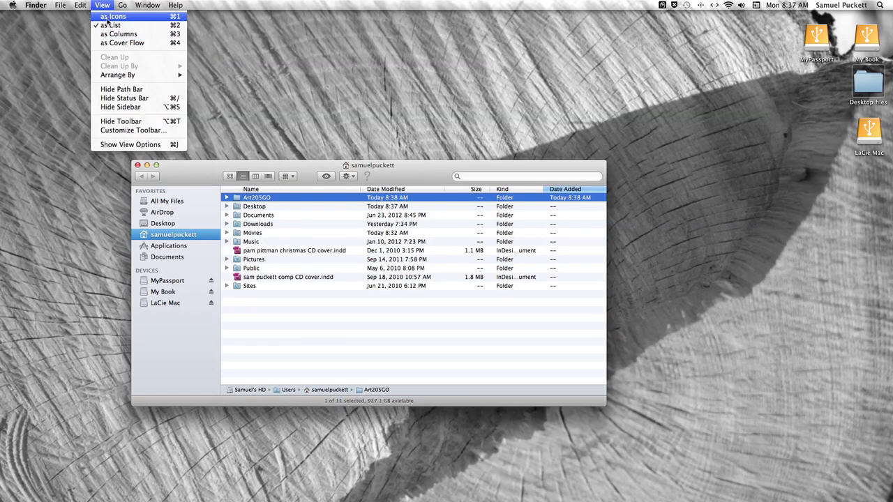
Step: Open the Art205GO folder in icon view, and go back to the home folder and show it as icons
{"action": "left_click", "coordinate": [231, 177]}
{"action": "key", "text": "super+Down"}
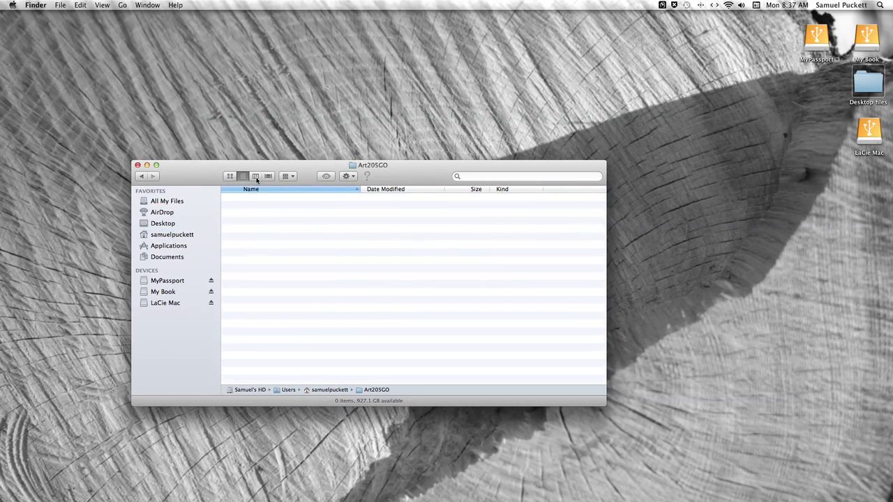
{"action": "left_click", "coordinate": [230, 177]}
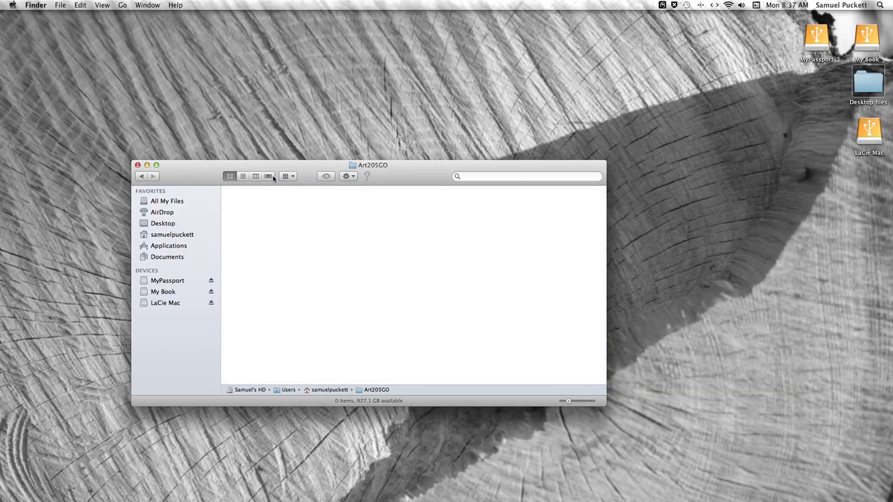
{"action": "left_click", "coordinate": [143, 179]}
{"action": "left_click", "coordinate": [233, 177]}
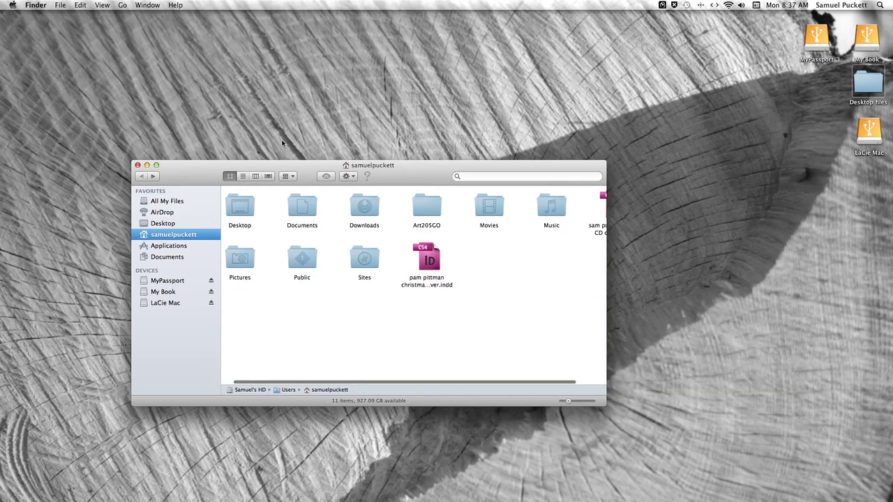
{"action": "left_click", "coordinate": [80, 5]}
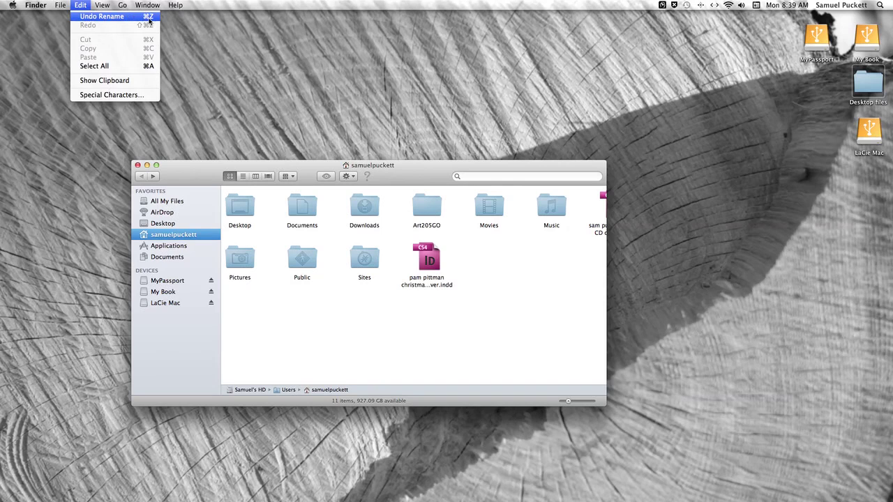
{"action": "mouse_move", "coordinate": [63, 6]}
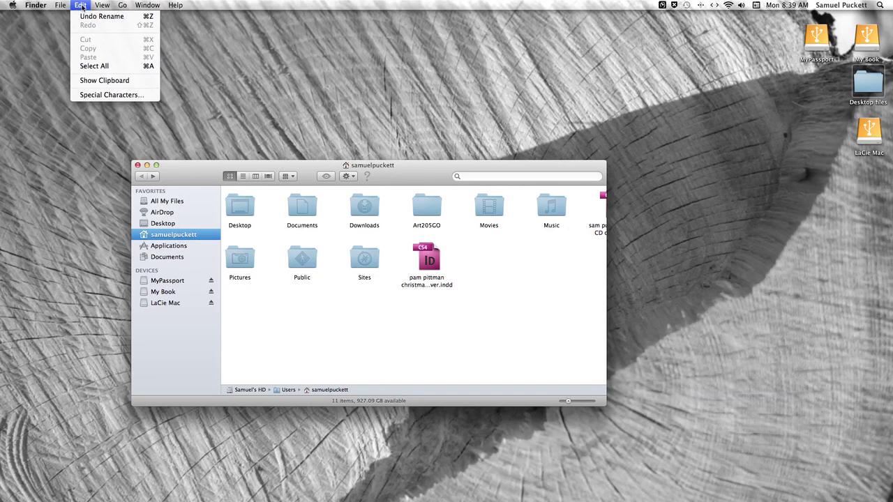
{"action": "mouse_move", "coordinate": [147, 5]}
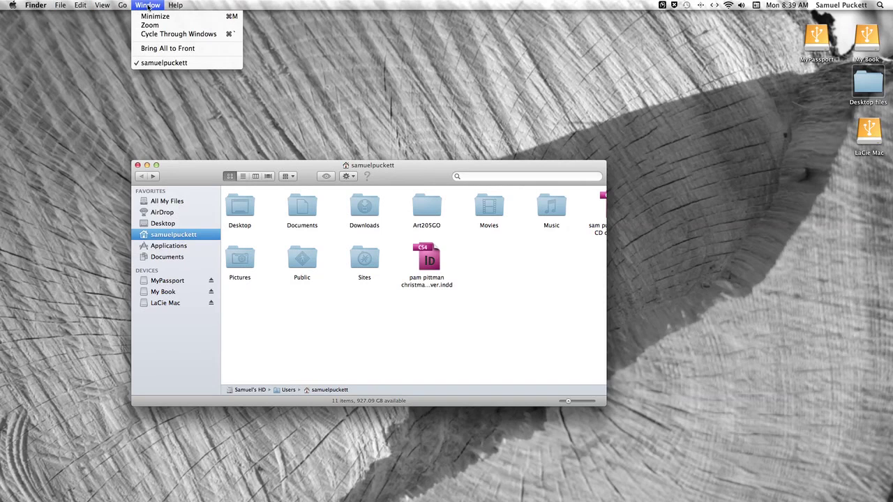
{"action": "left_click", "coordinate": [284, 167]}
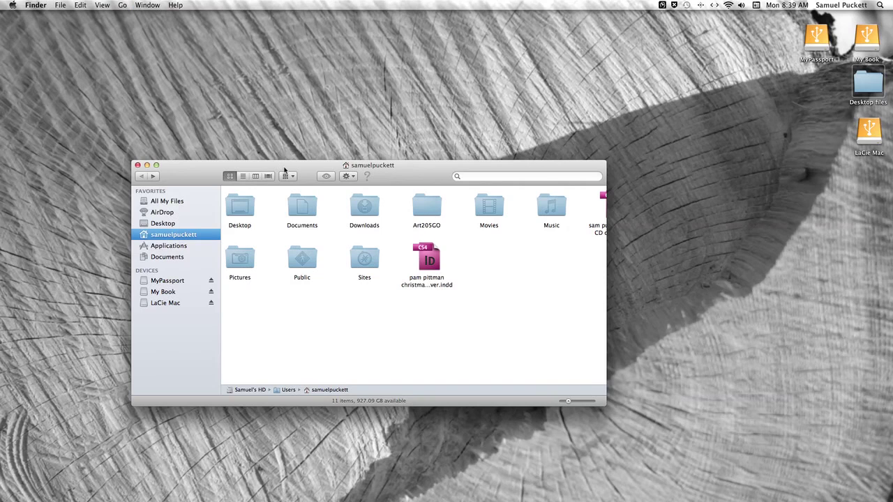